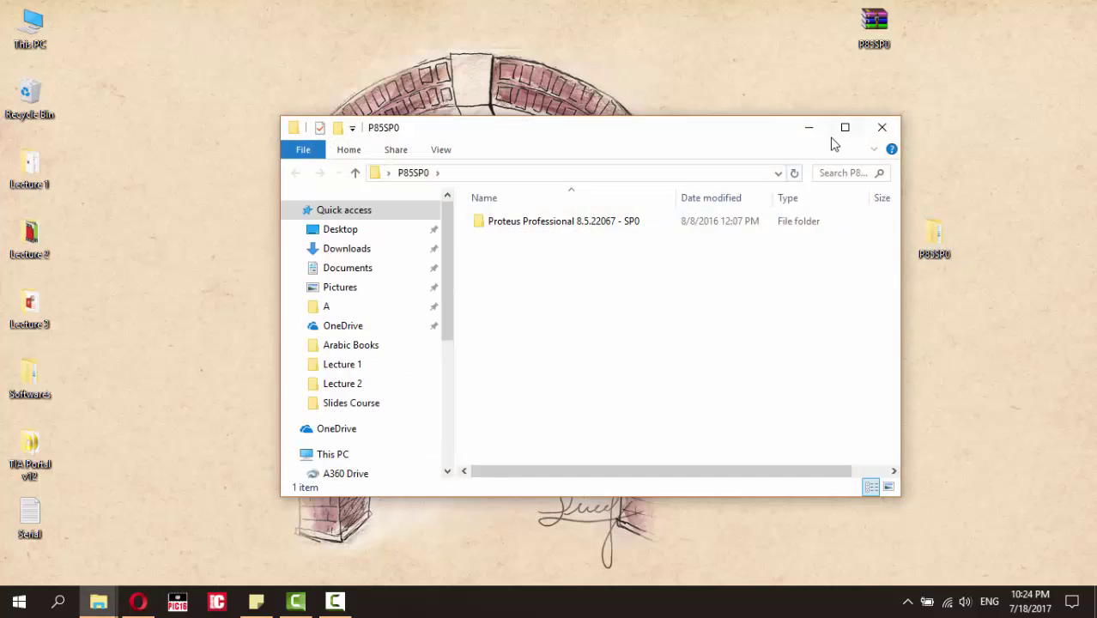
Step: Open the Proteus Professional 8.5.22067 - SP0 folder and launch the Proteus Professional 8.5 - SP0 - DEMO installer
left_click(845, 127)
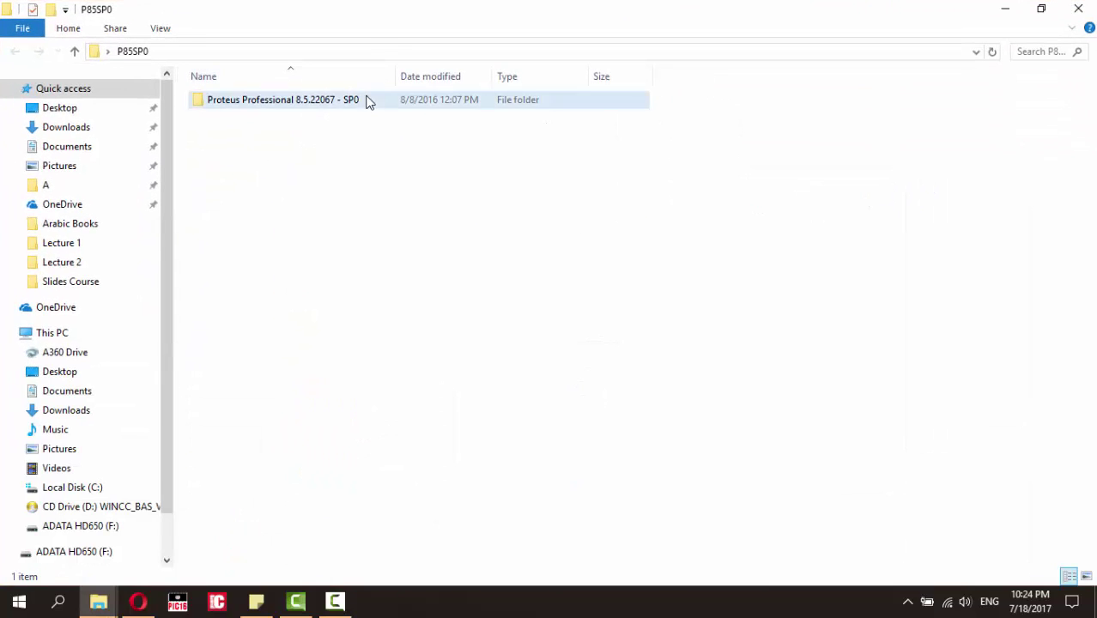
double_click(367, 98)
left_click(253, 119)
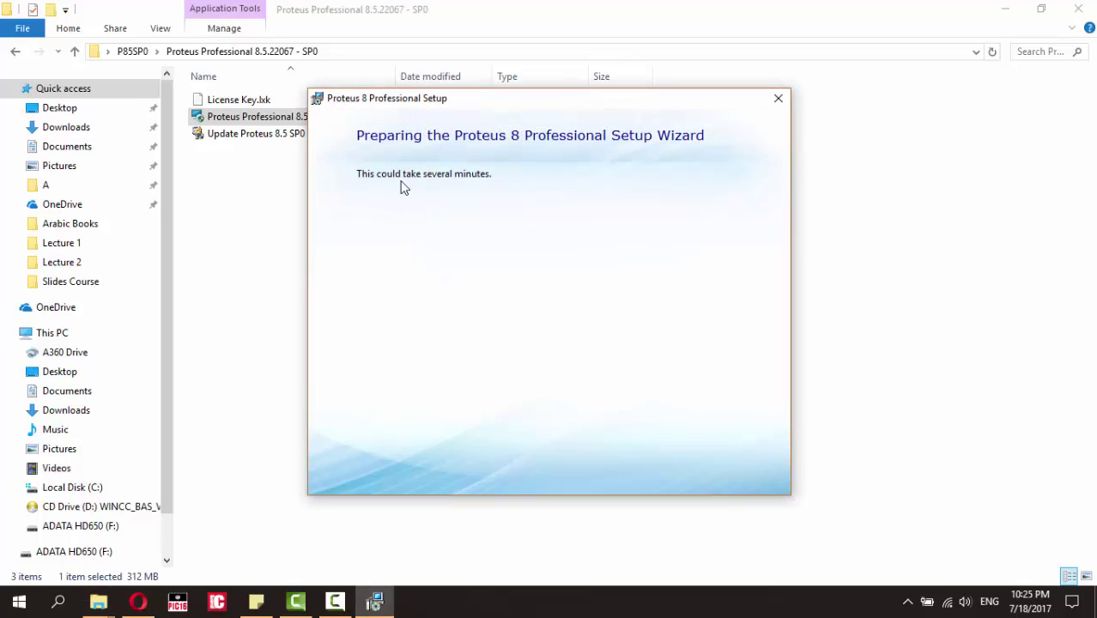
left_click_drag(433, 99, 518, 93)
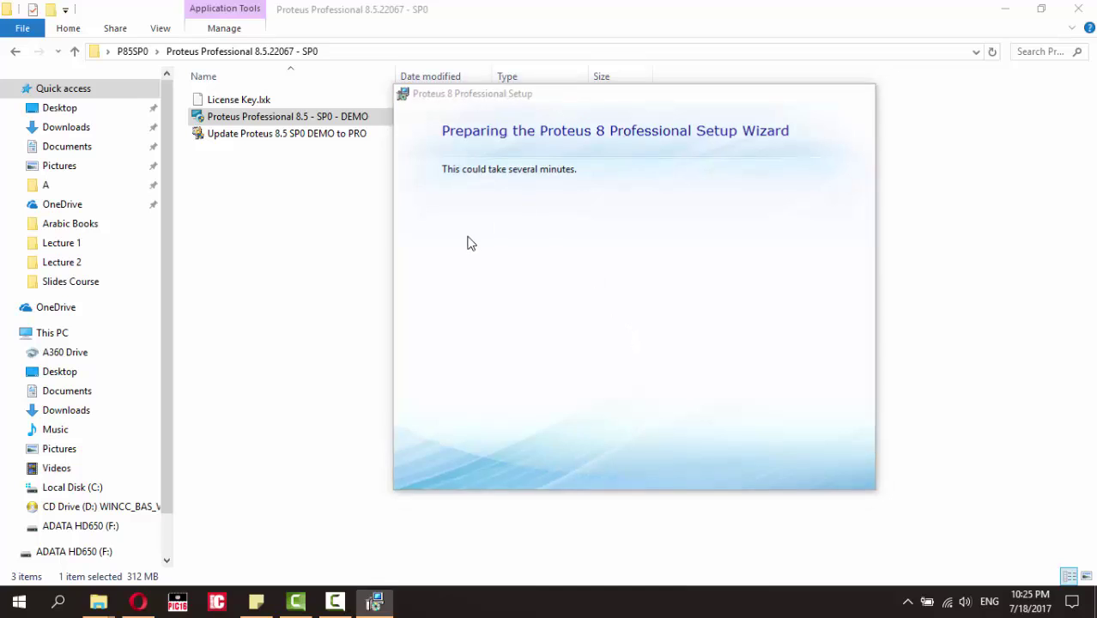
Step: Accept the licence terms, keep the locally installed license key option, and proceed to the licence manager
left_click(790, 464)
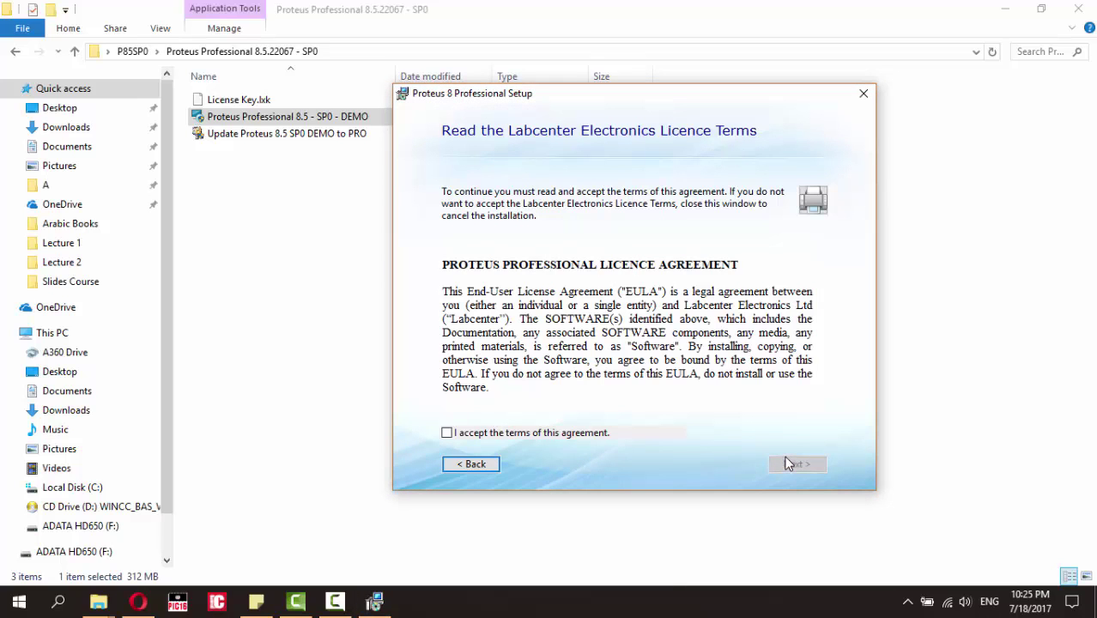
left_click(615, 434)
left_click(790, 465)
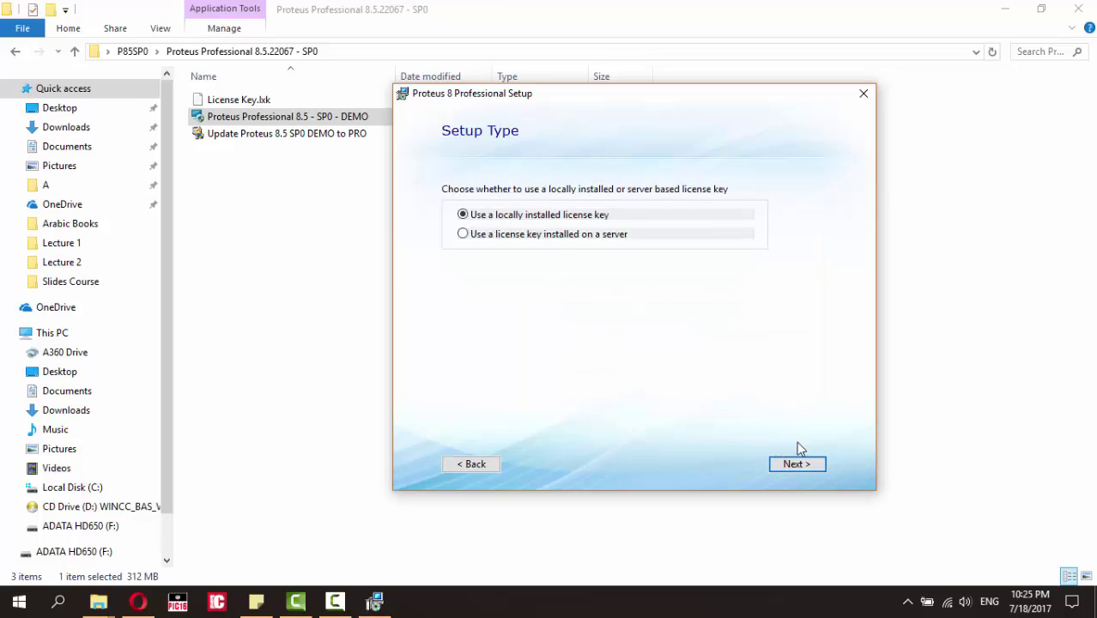
left_click(796, 466)
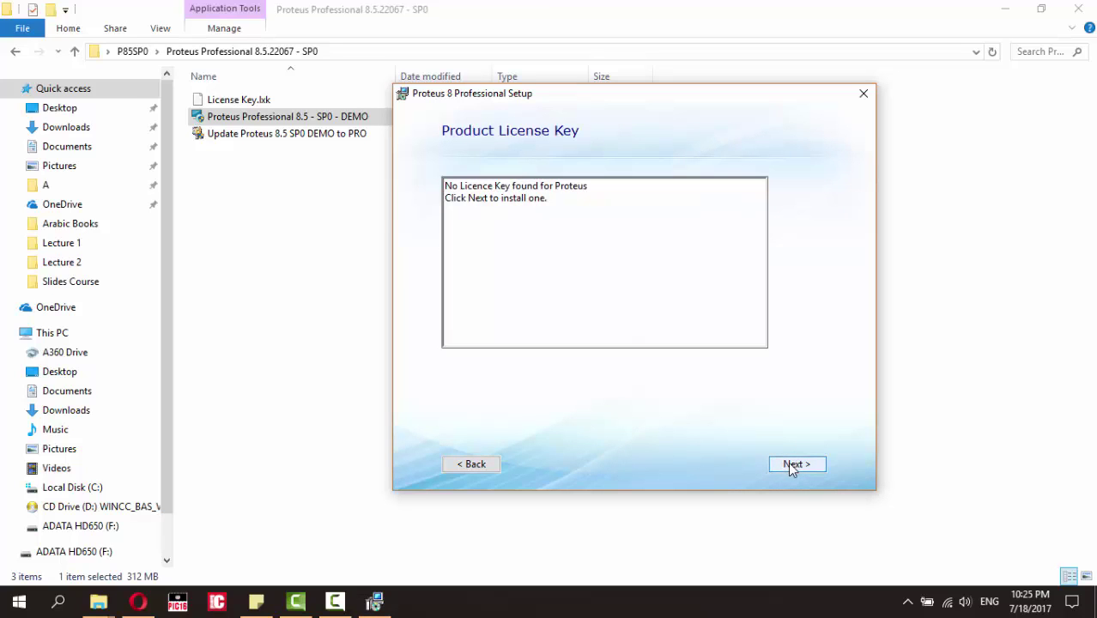
left_click(793, 465)
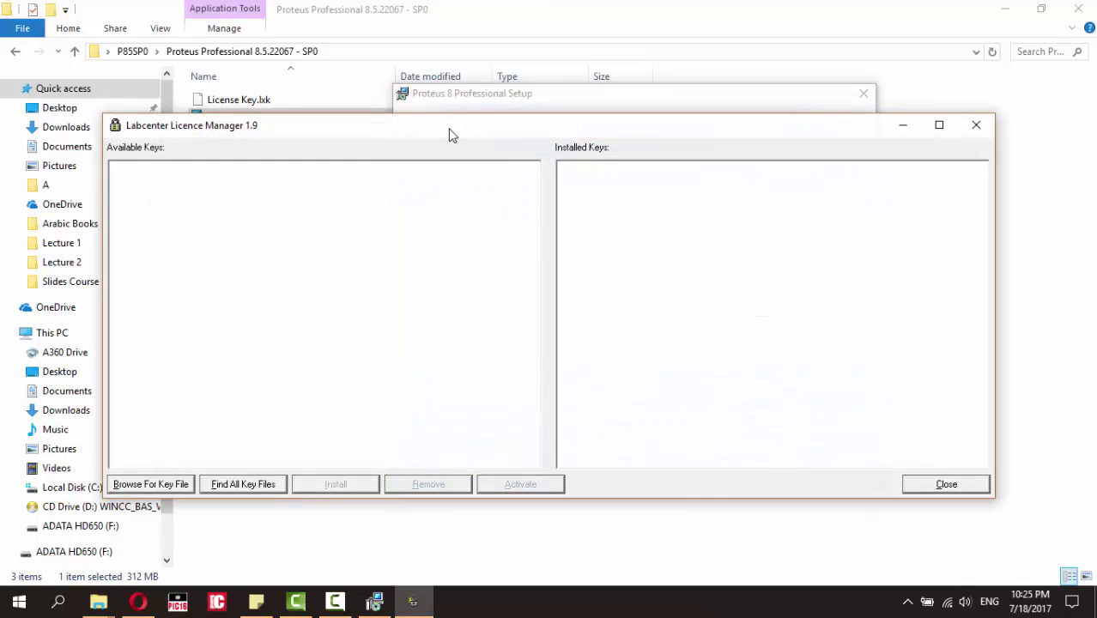
left_click_drag(453, 135, 563, 155)
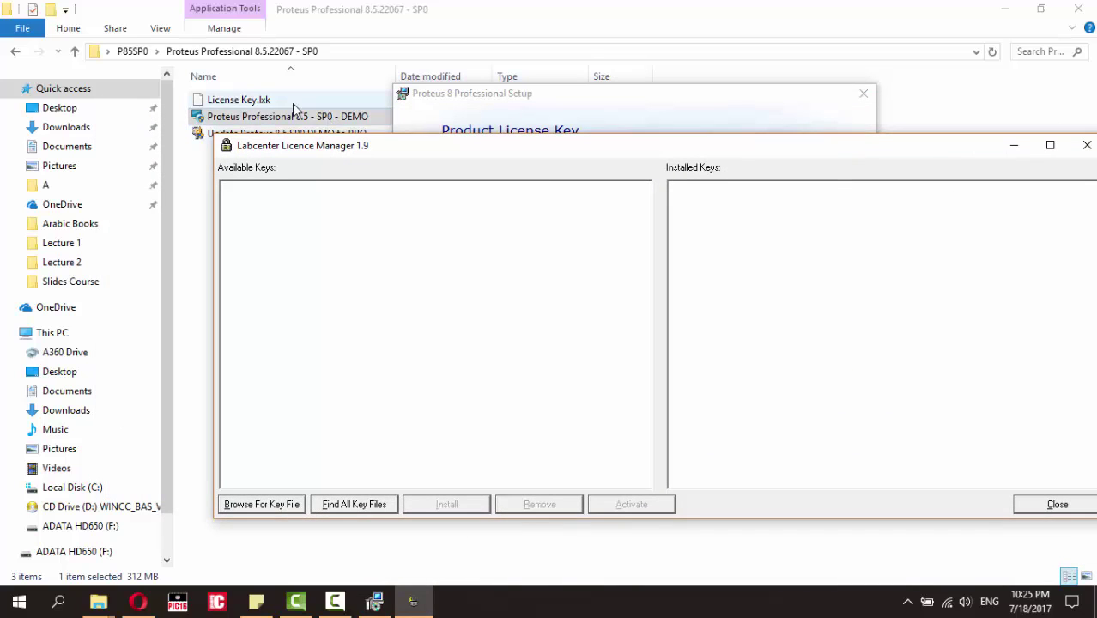
left_click_drag(257, 100, 310, 97)
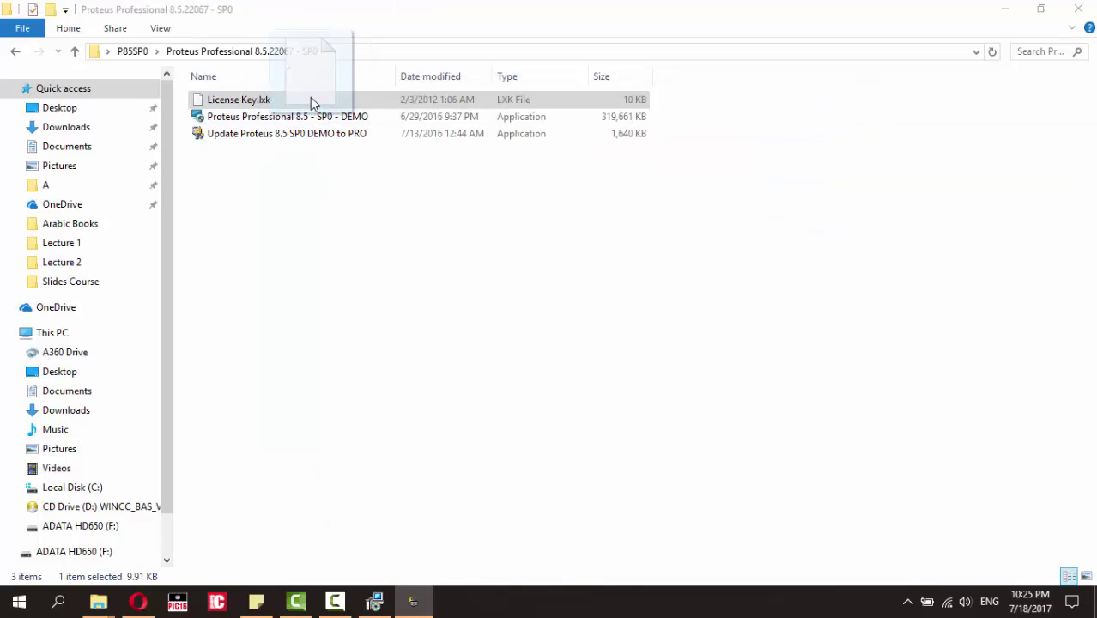
left_click(413, 601)
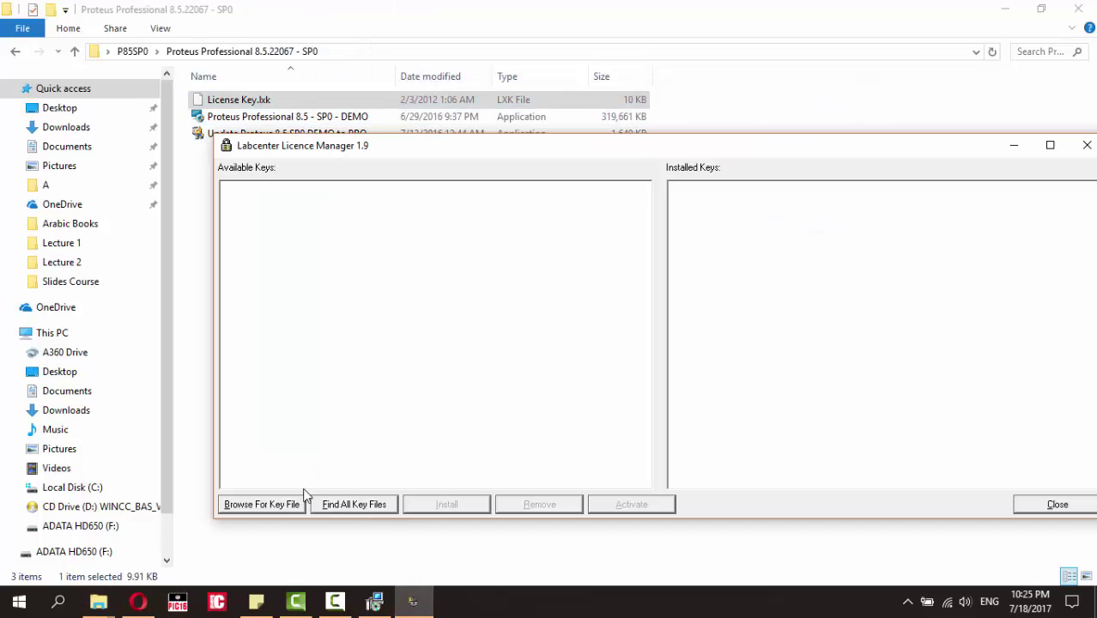
Step: Load License Key.lxk from the Proteus Professional 8.5.22067 - SP0 folder inside P85SP0 on the Desktop into the licence manager
left_click(280, 507)
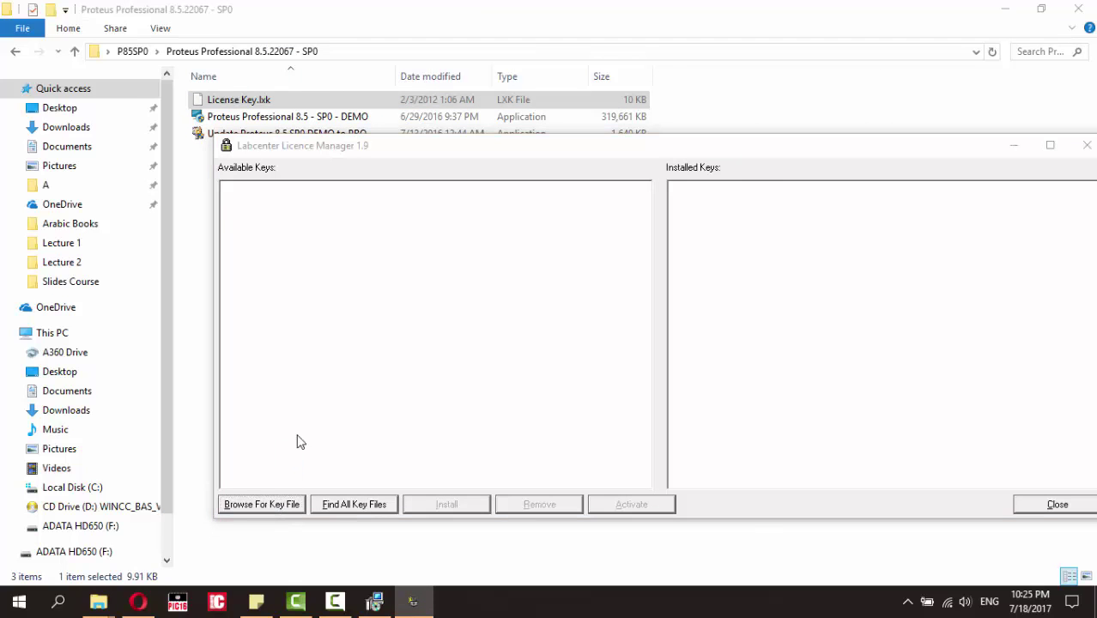
scroll(288, 309, "up", 3)
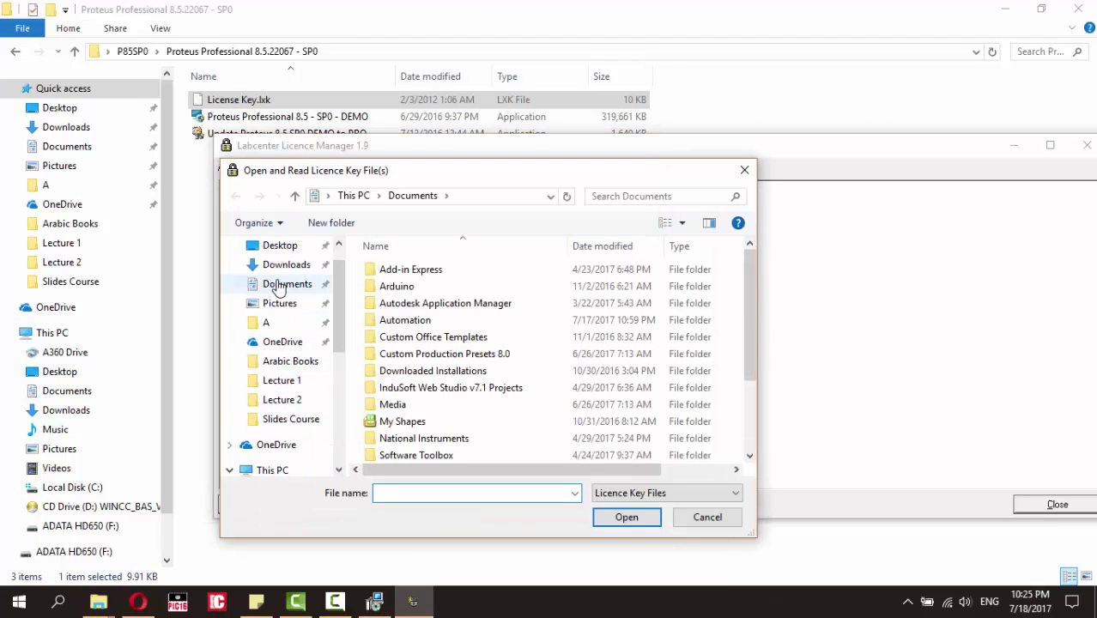
left_click(290, 281)
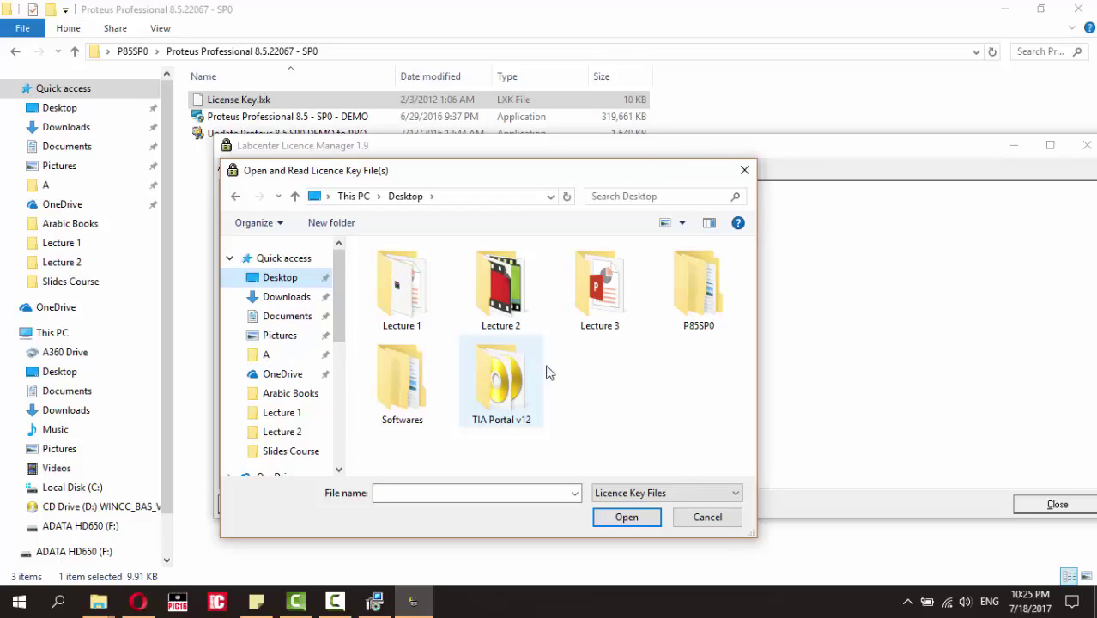
double_click(686, 318)
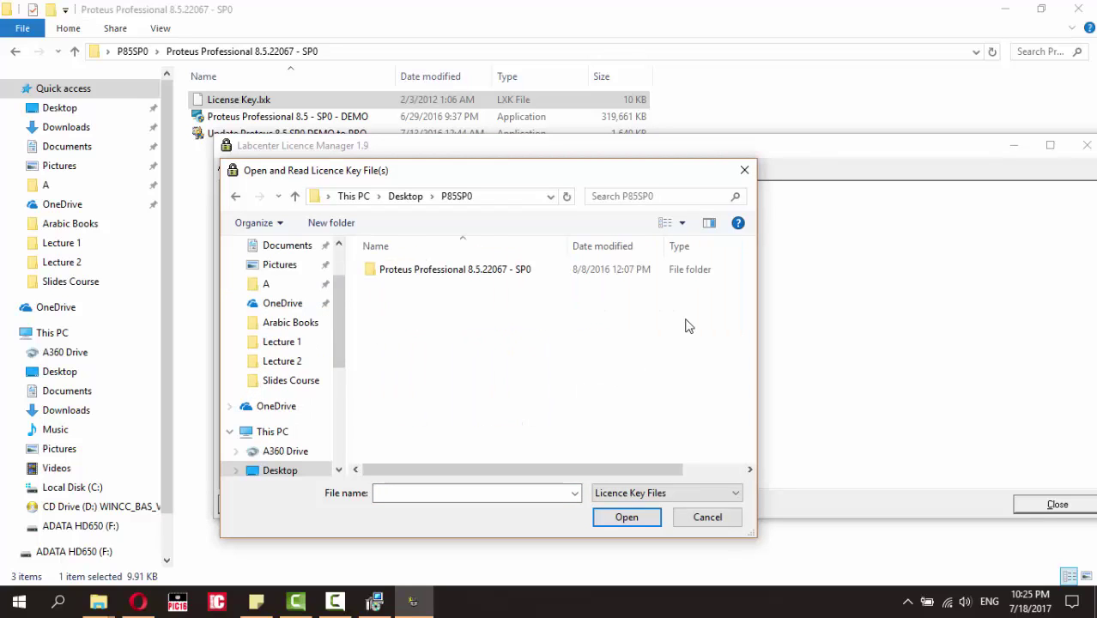
double_click(519, 271)
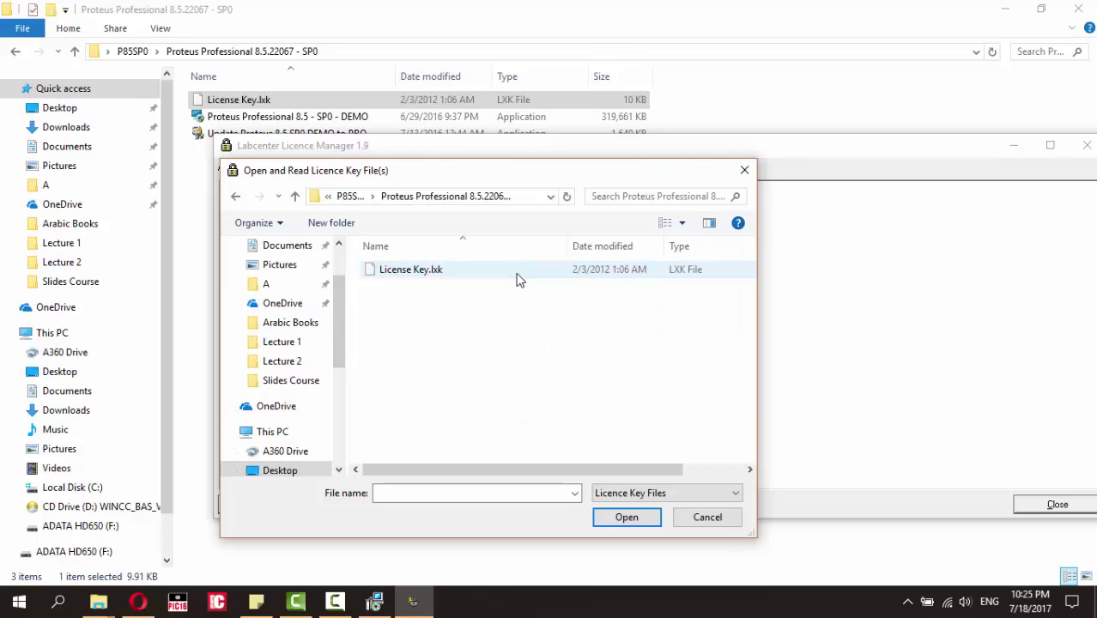
double_click(519, 273)
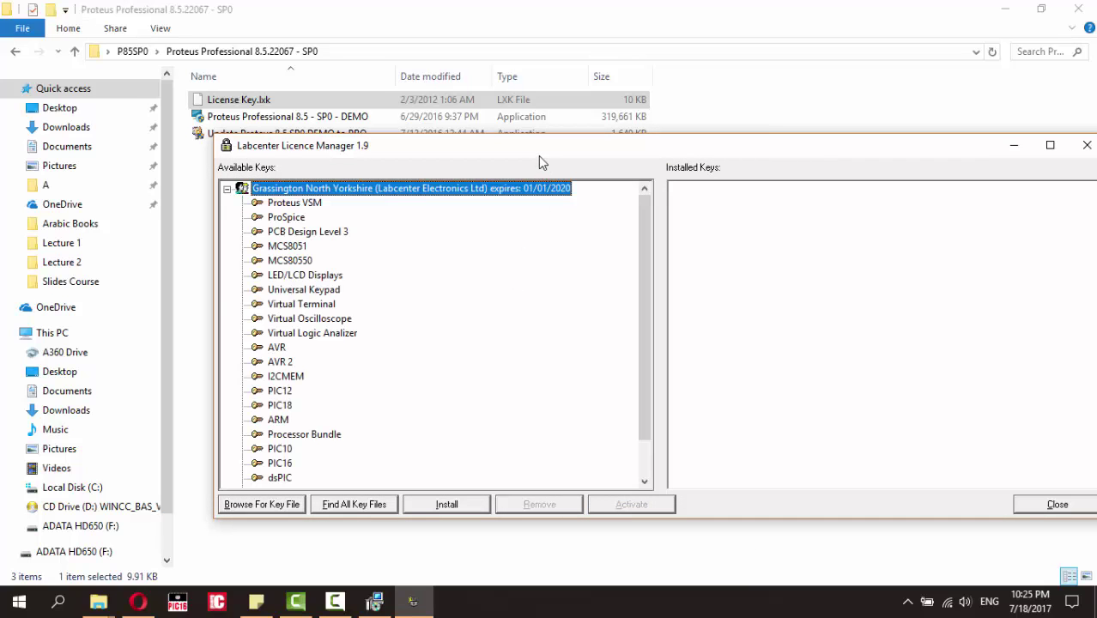
Step: Install the loaded customer key with all its product keys, and close the licence manager
left_click_drag(540, 148, 486, 146)
left_click(380, 503)
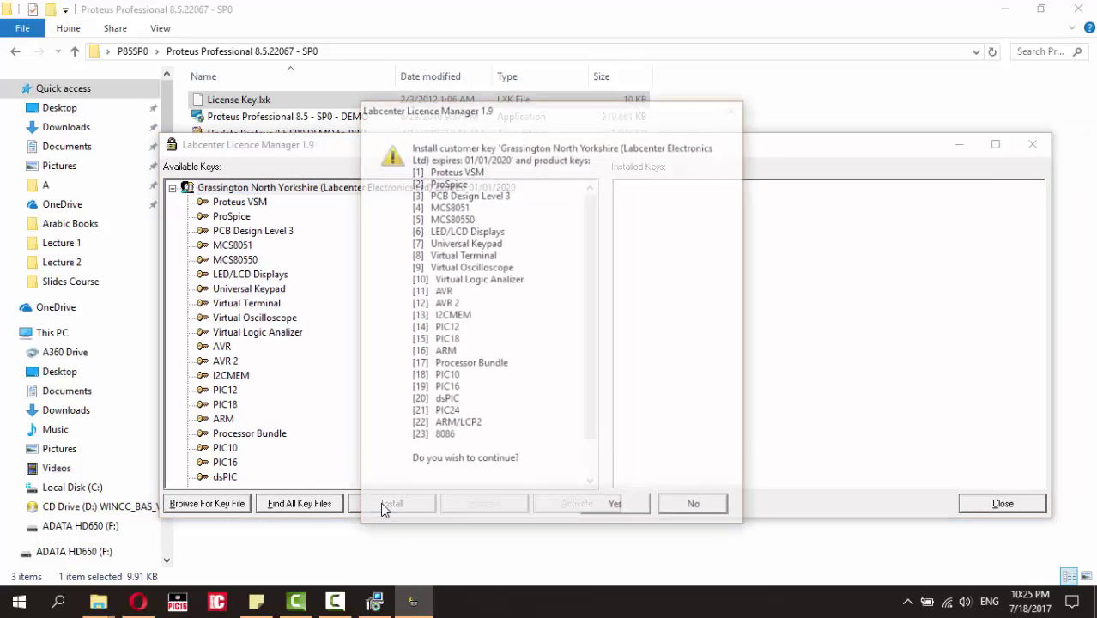
left_click(639, 504)
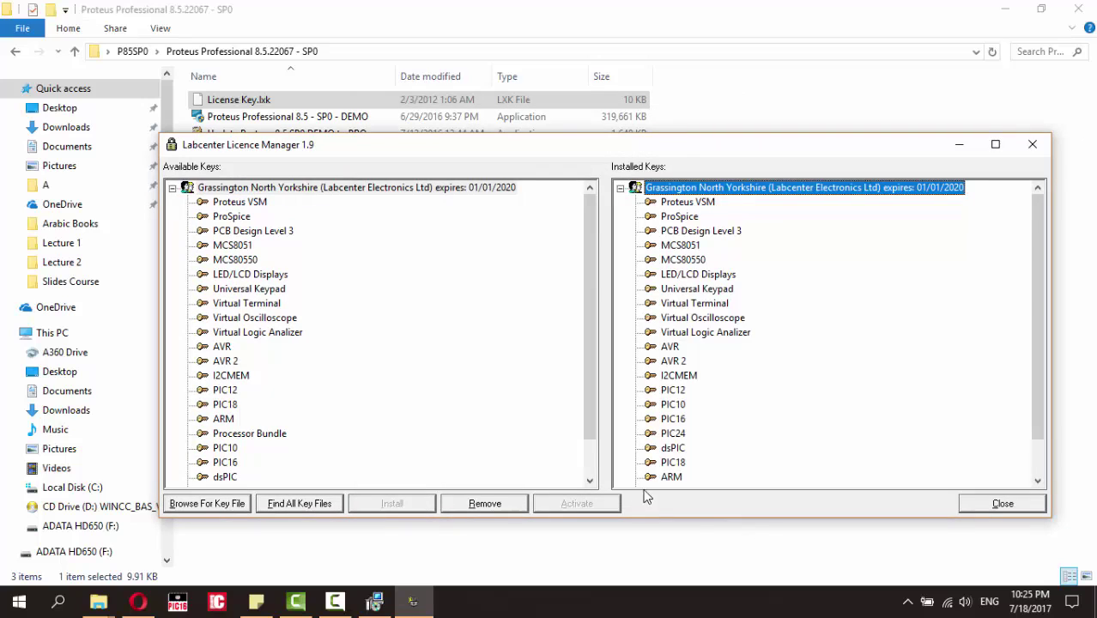
scroll(702, 435, "down", 1)
scroll(749, 469, "up", 1)
left_click(1003, 508)
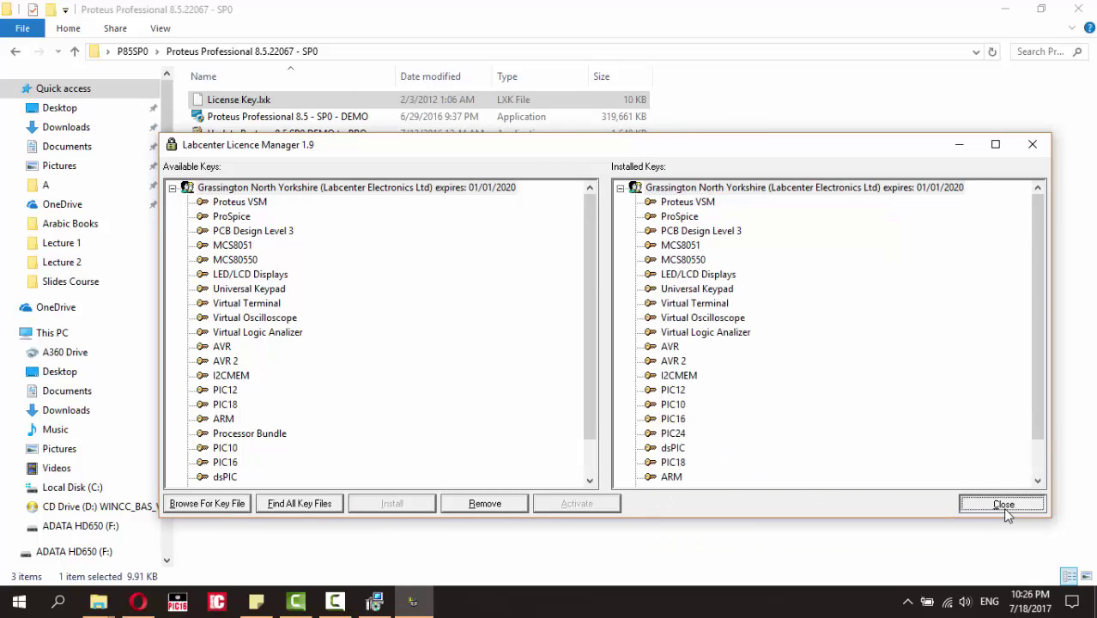
left_click_drag(1006, 510, 944, 500)
left_click(988, 505)
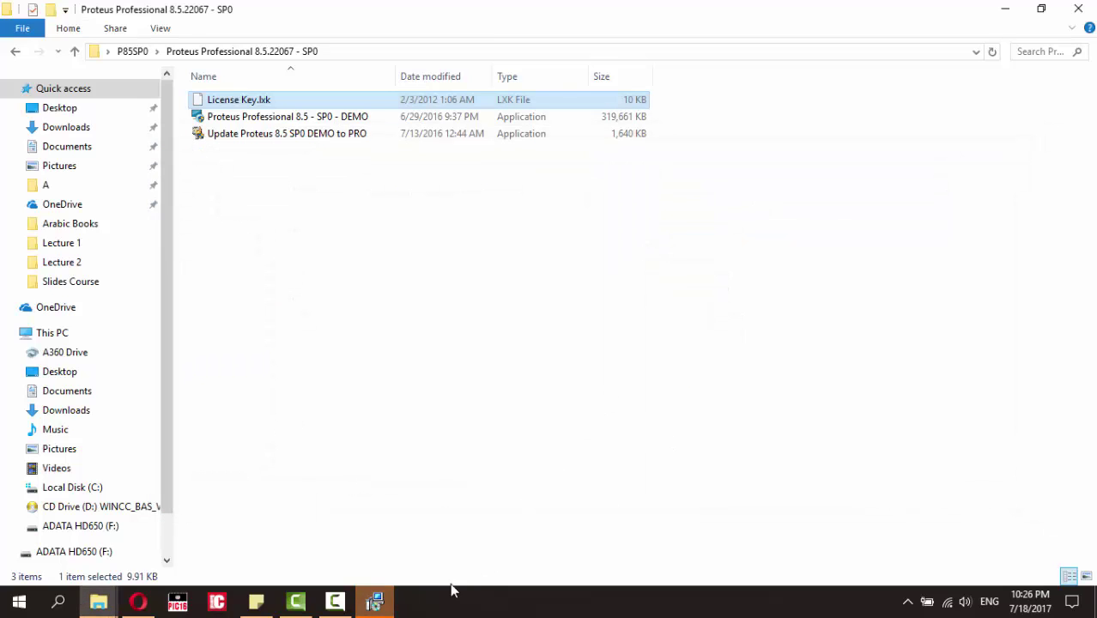
Step: Leave all legacy import options unselected, run the Typical installation of Proteus 8 Professional, and close the setup wizard
left_click(378, 602)
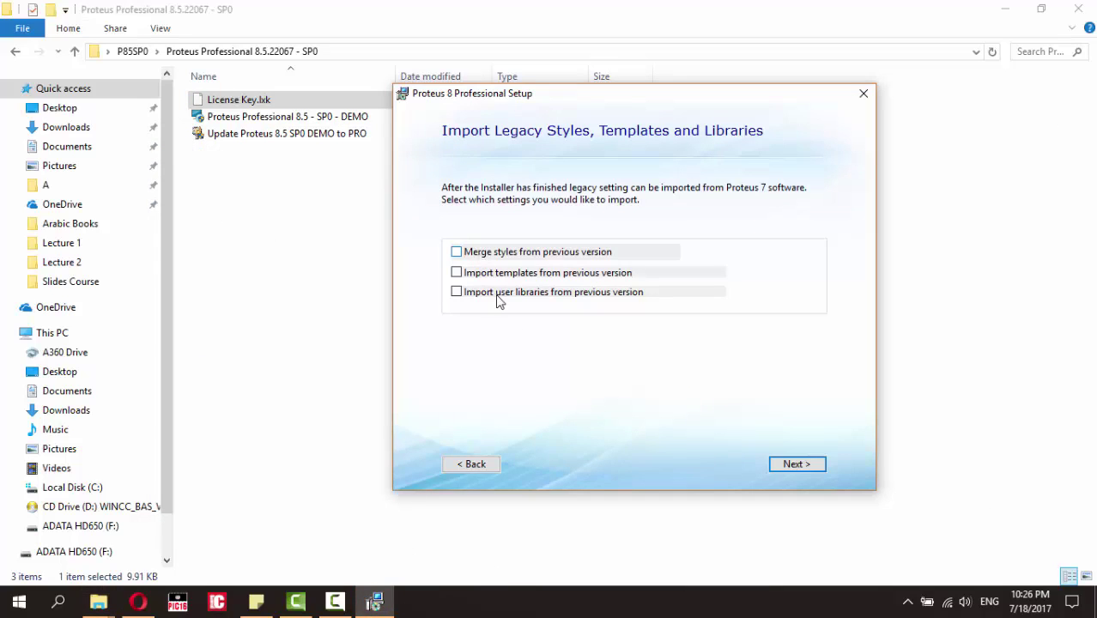
left_click(783, 468)
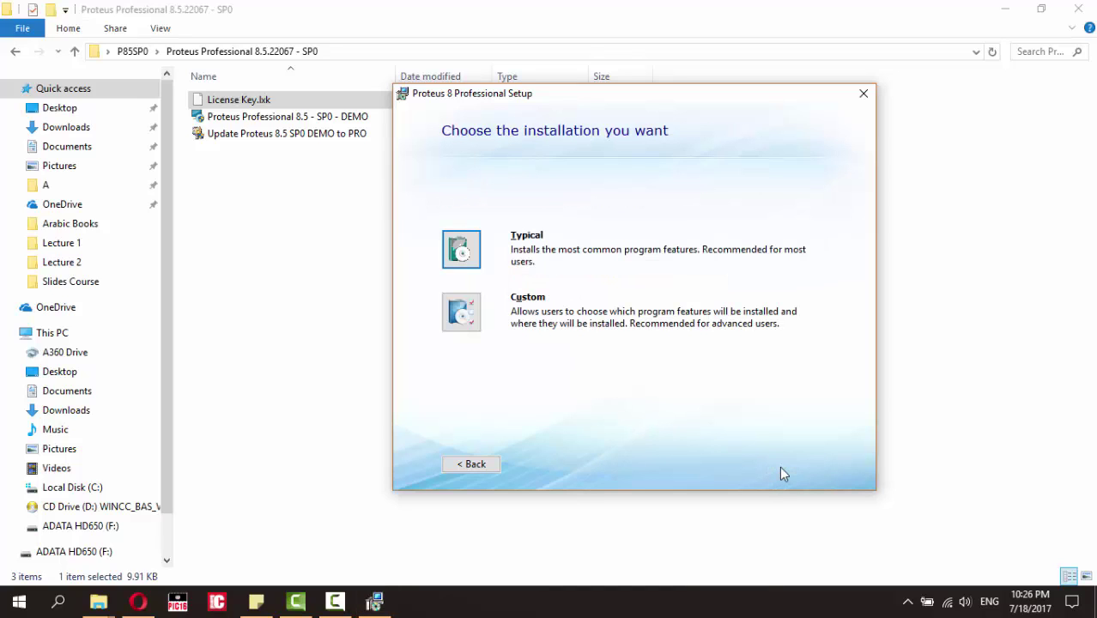
left_click(473, 264)
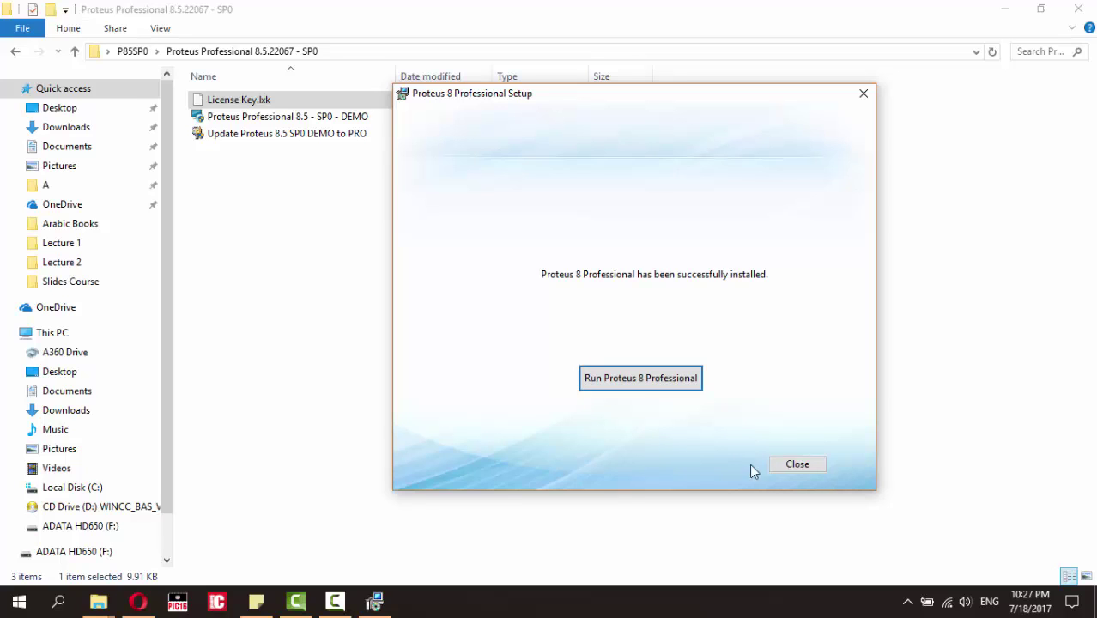
left_click(784, 463)
Step: Run Update Proteus 8.5 SP0 DEMO to PRO as administrator
left_click(231, 137)
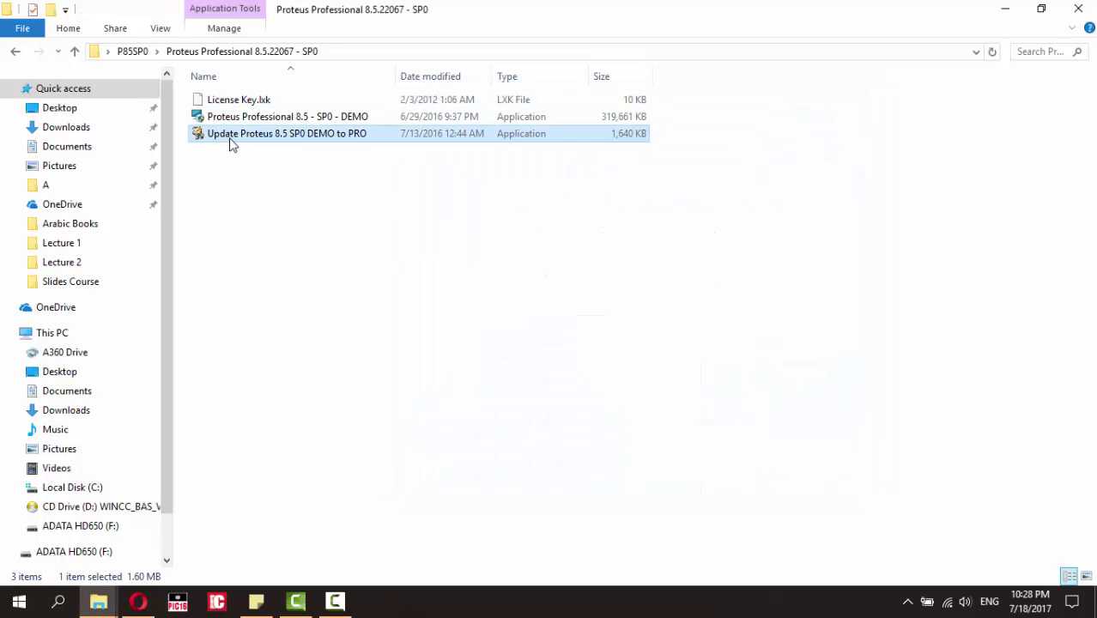
right_click(230, 144)
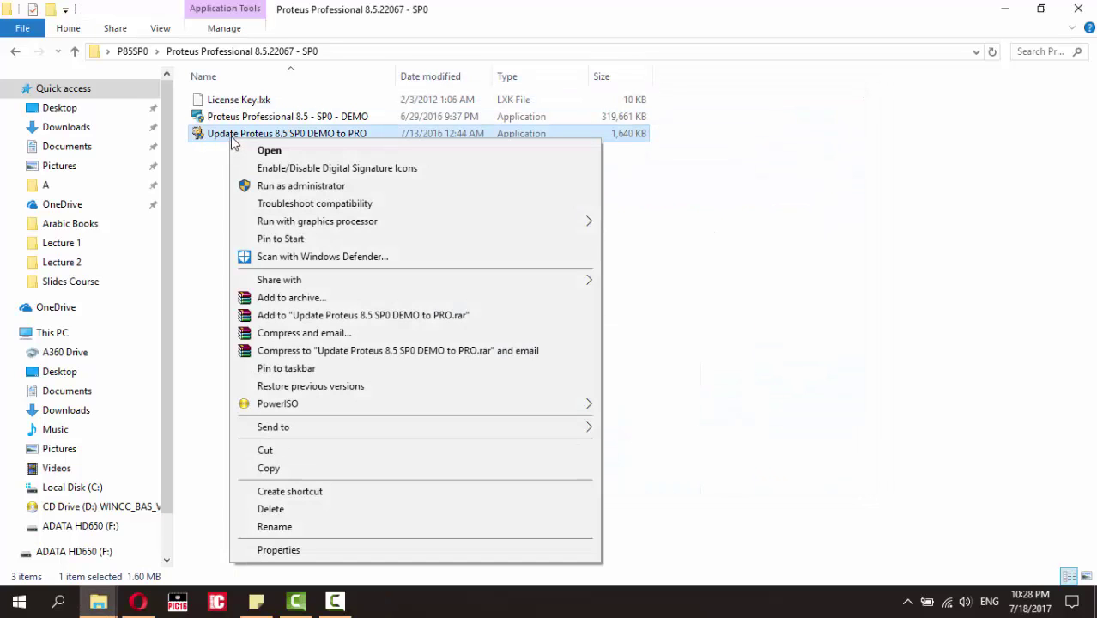
left_click(304, 187)
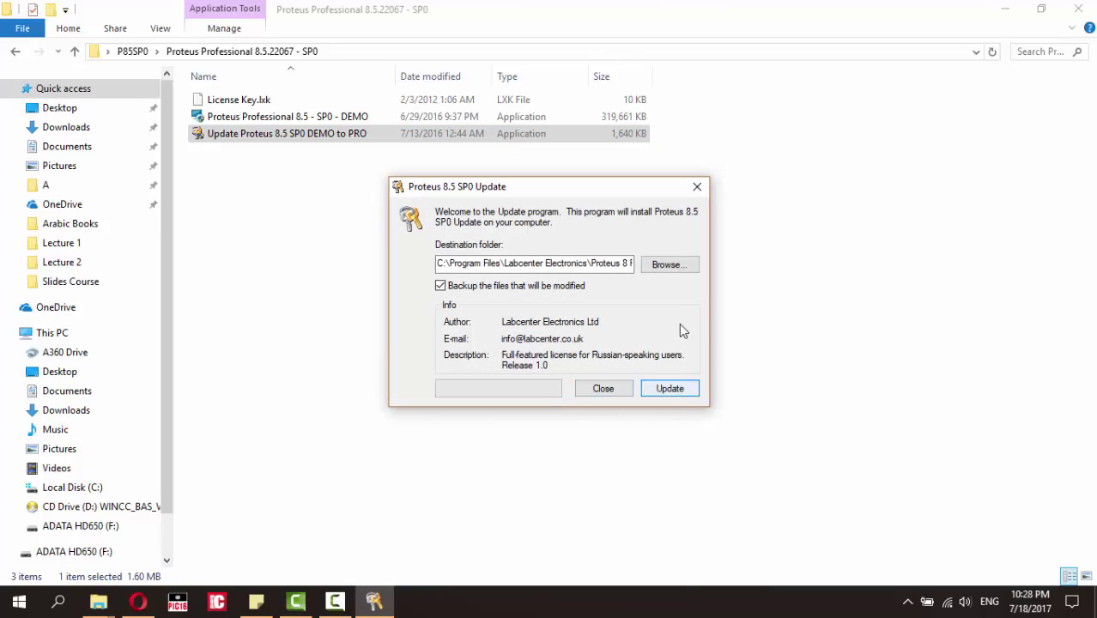
Step: Set the update's destination folder to Labcenter Electronics\Proteus 8 Professional inside Program Files (x86) on Local Disk (C:)
left_click(669, 264)
scroll(515, 318, "down", 2)
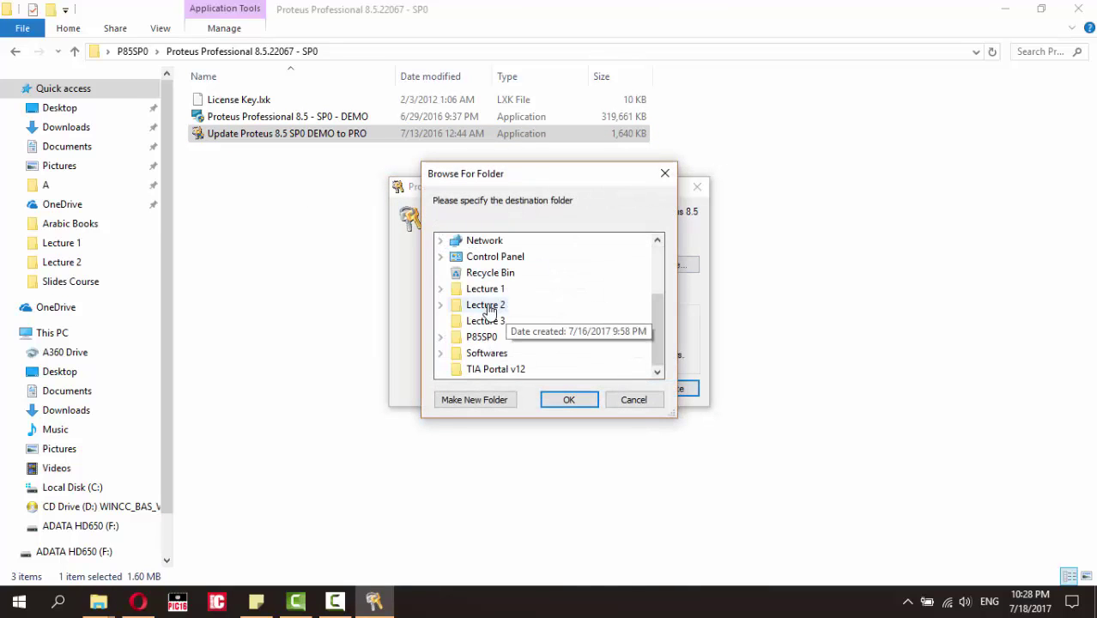
scroll(481, 319, "up", 2)
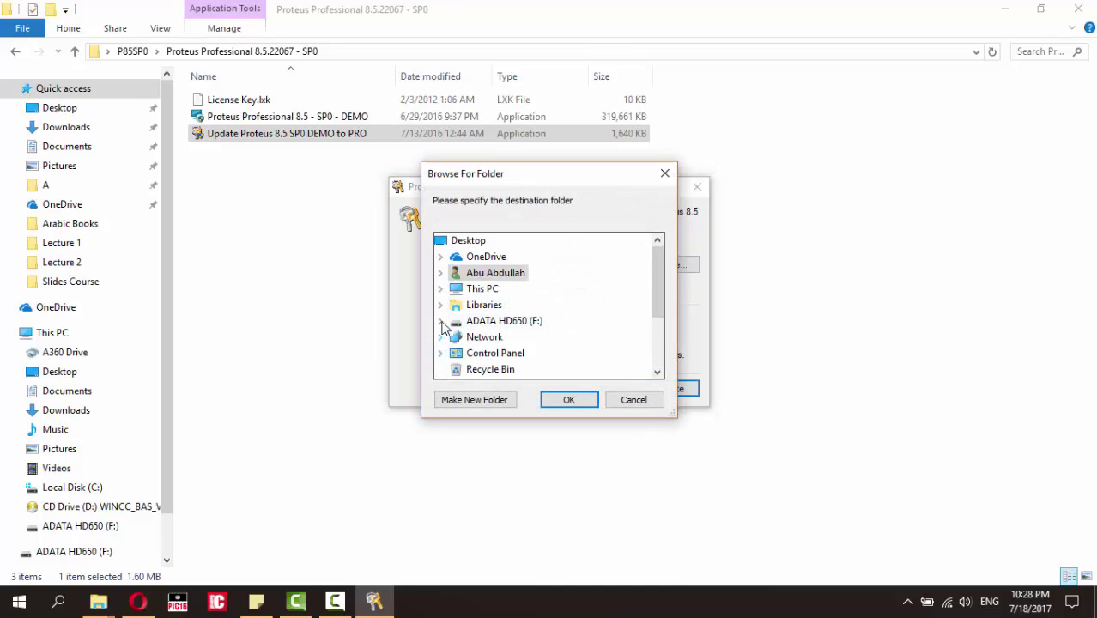
scroll(443, 335, "down", 1)
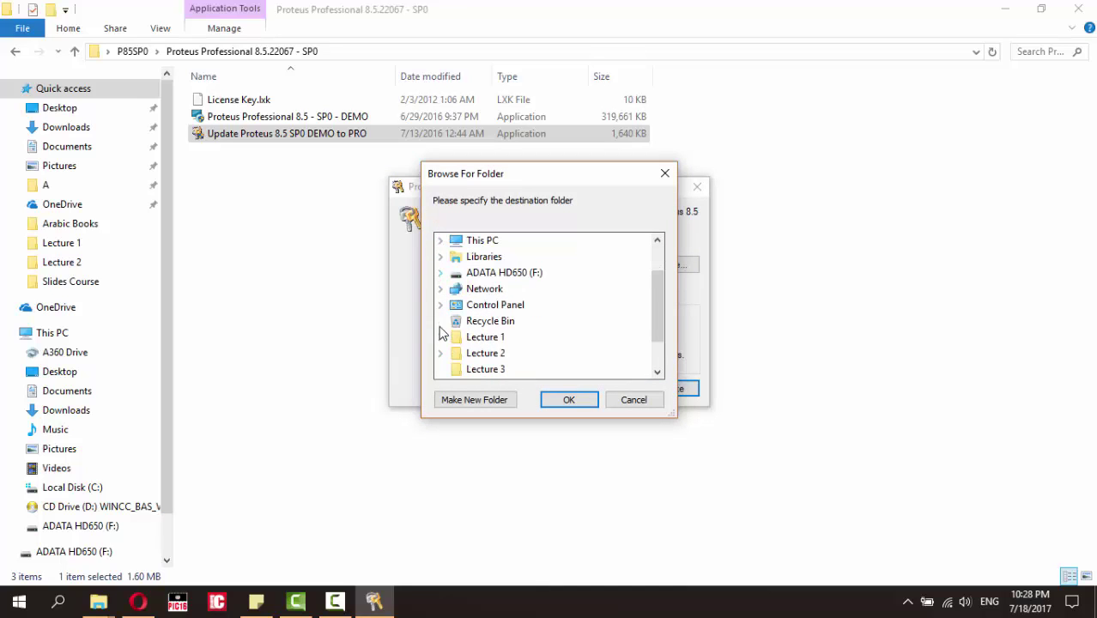
scroll(446, 335, "down", 1)
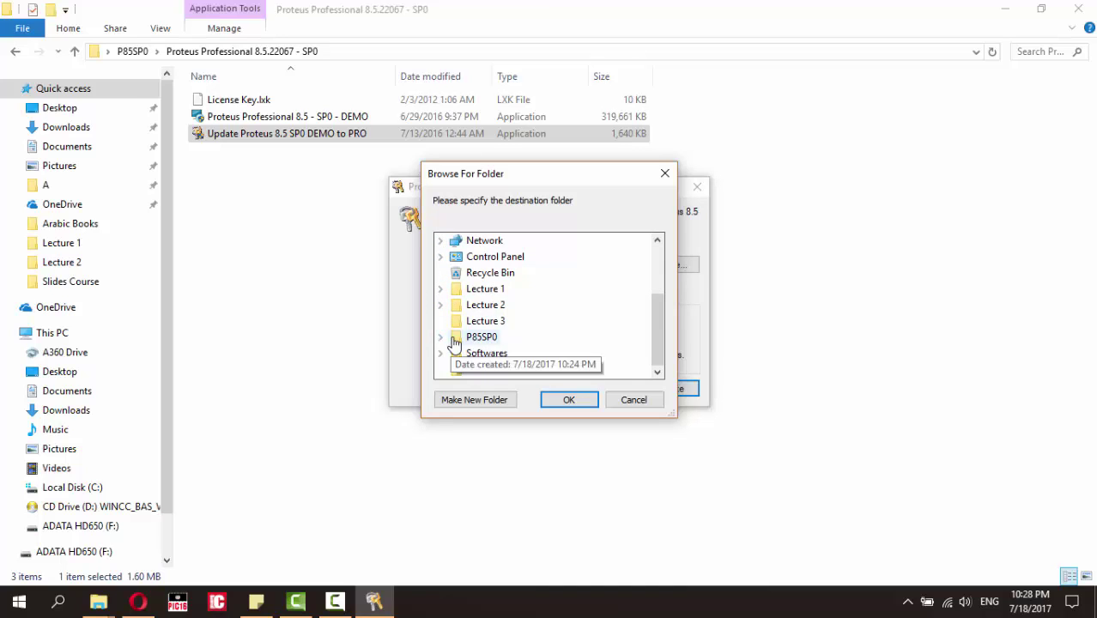
scroll(454, 338, "up", 2)
left_click(448, 289)
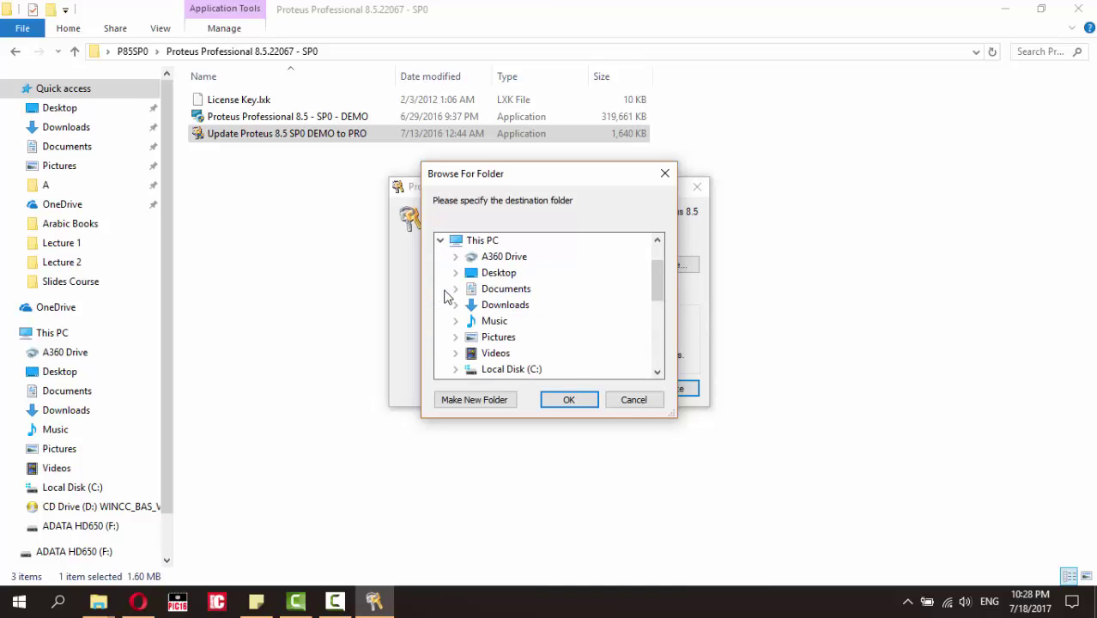
scroll(461, 311, "down", 2)
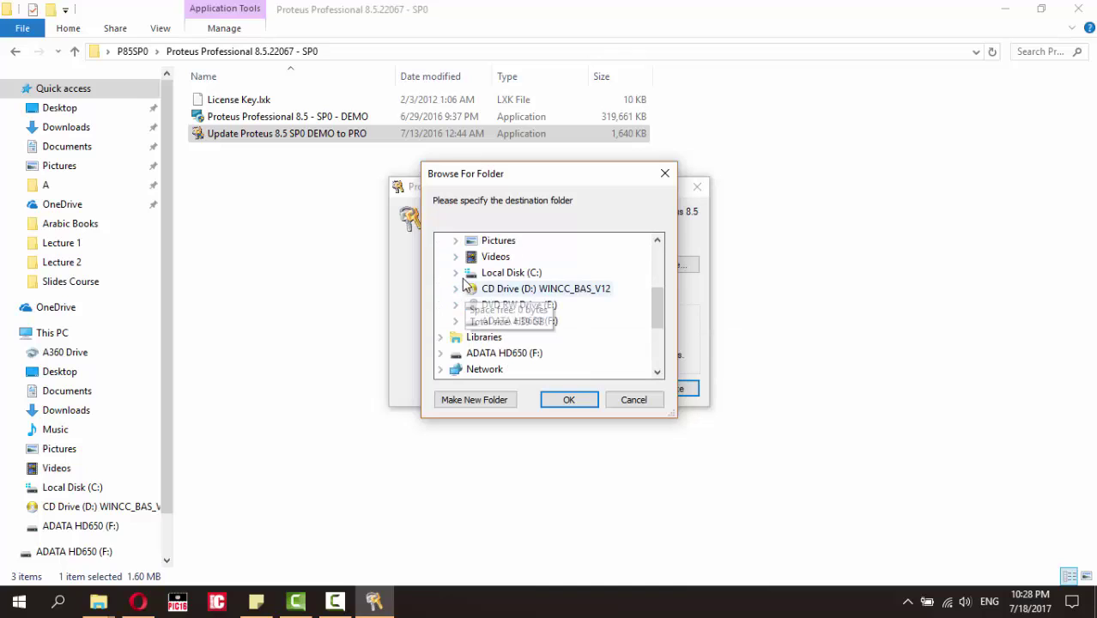
left_click(456, 273)
scroll(463, 311, "down", 1)
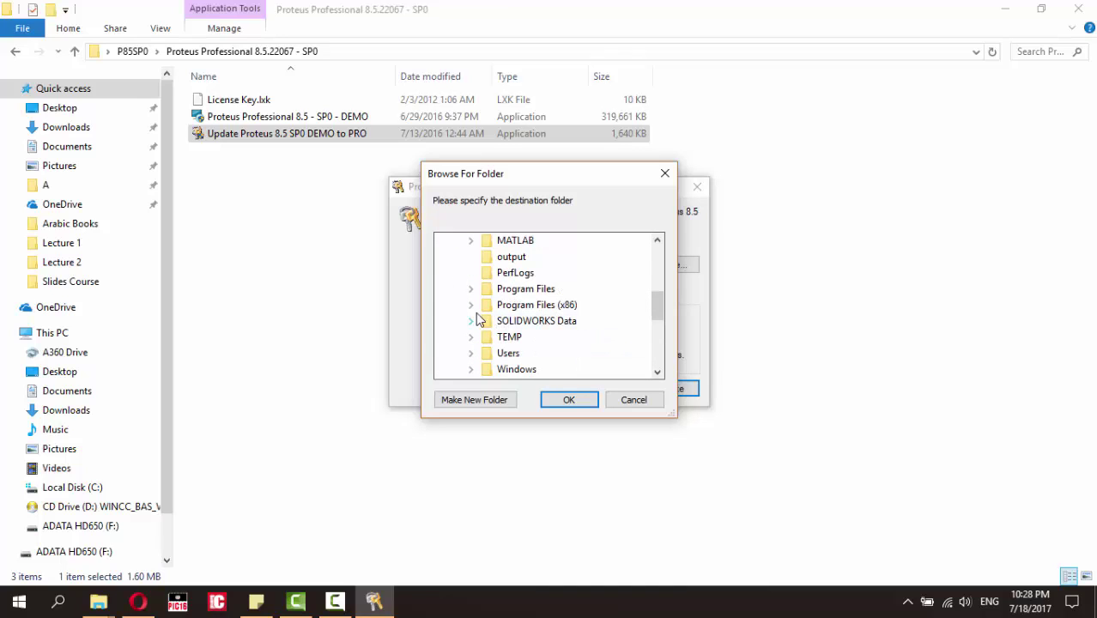
left_click(472, 311)
scroll(479, 314, "down", 8)
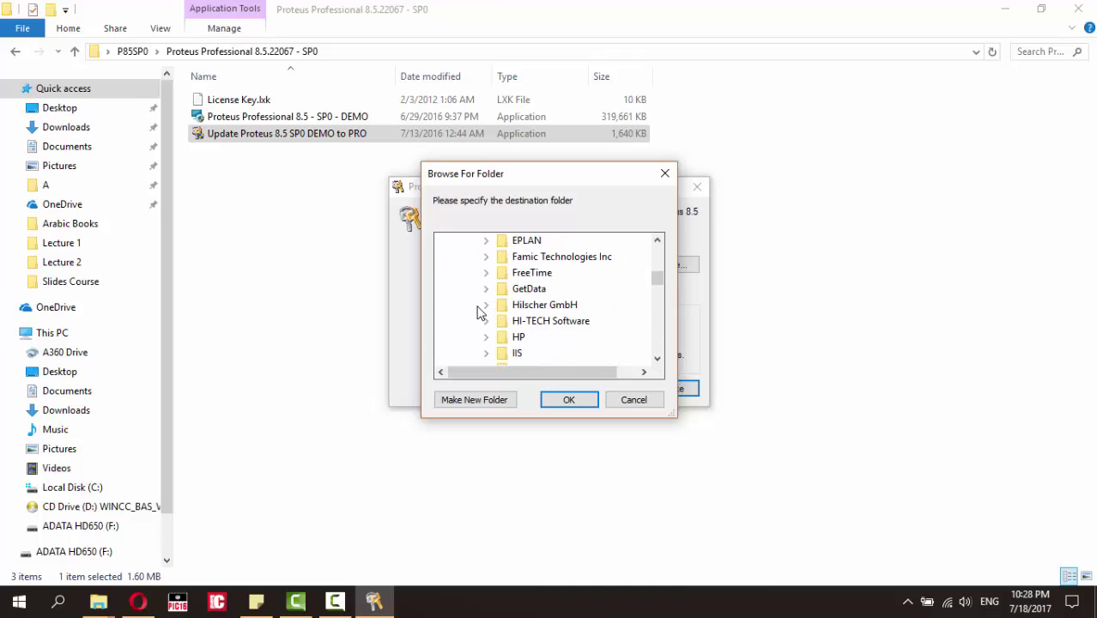
scroll(479, 314, "down", 2)
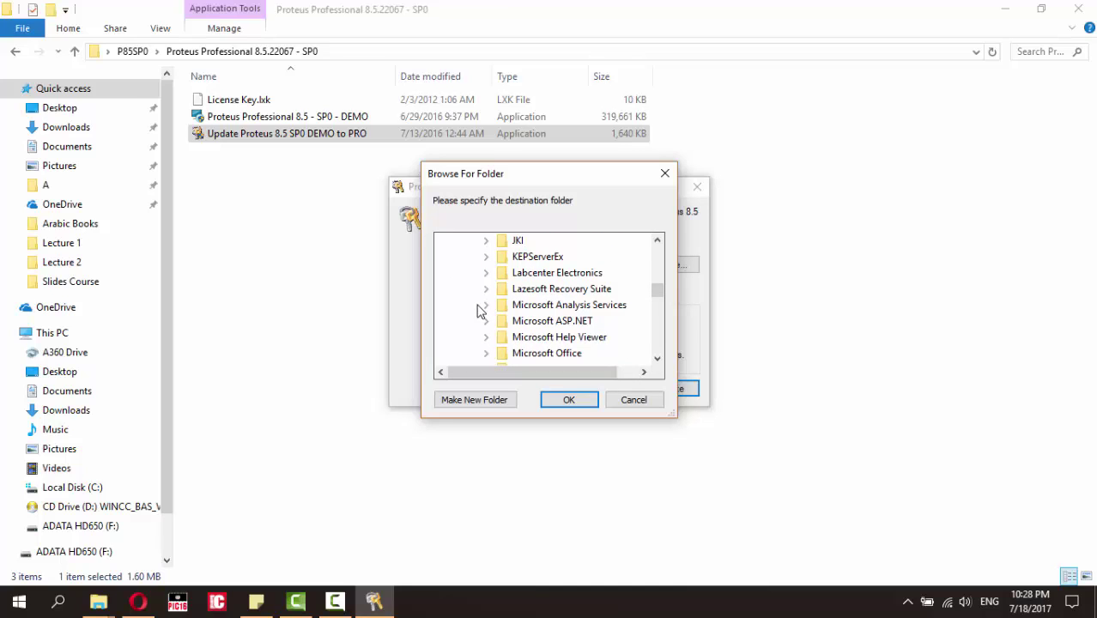
left_click(486, 273)
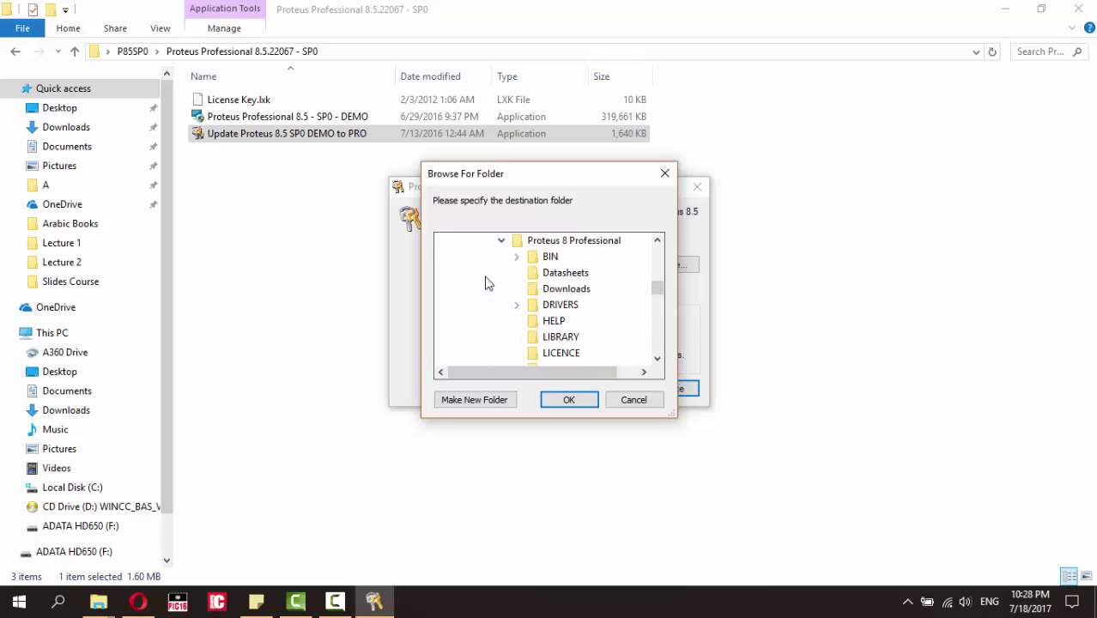
left_click(541, 244)
left_click(571, 399)
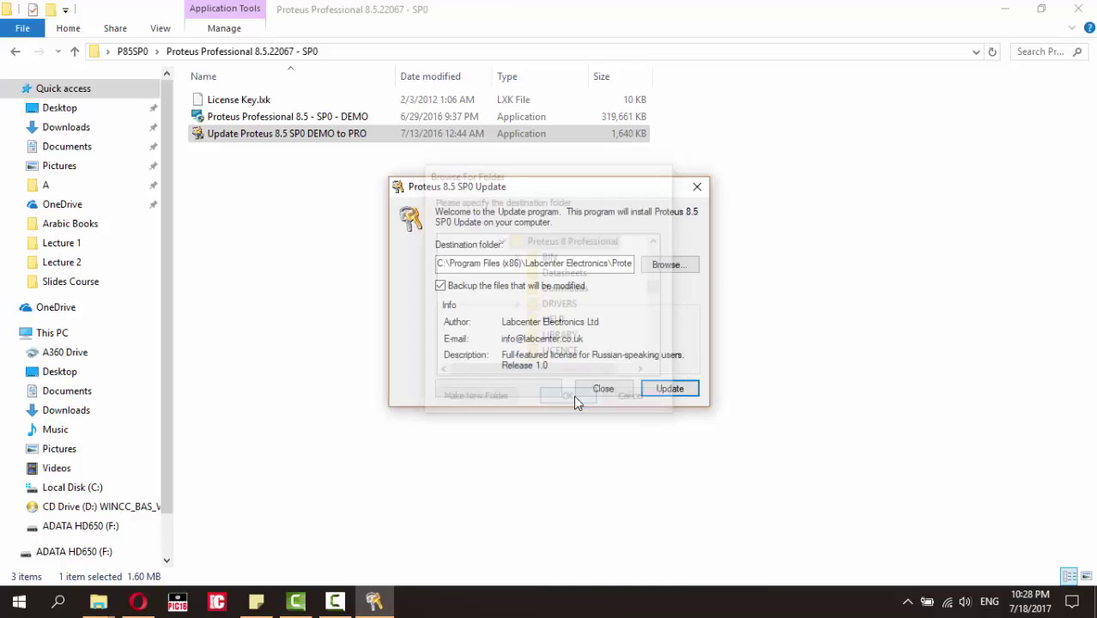
Step: Install the Proteus 8.5 SP0 update with backup of the modified files enabled, and close the updater
left_click(664, 390)
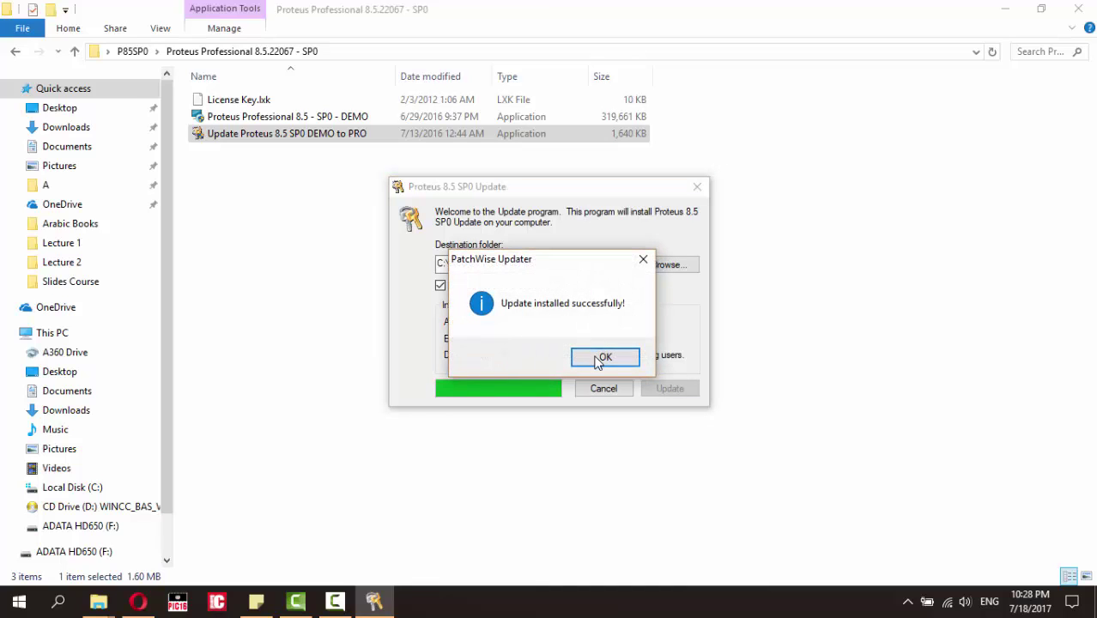
left_click(603, 359)
left_click(601, 386)
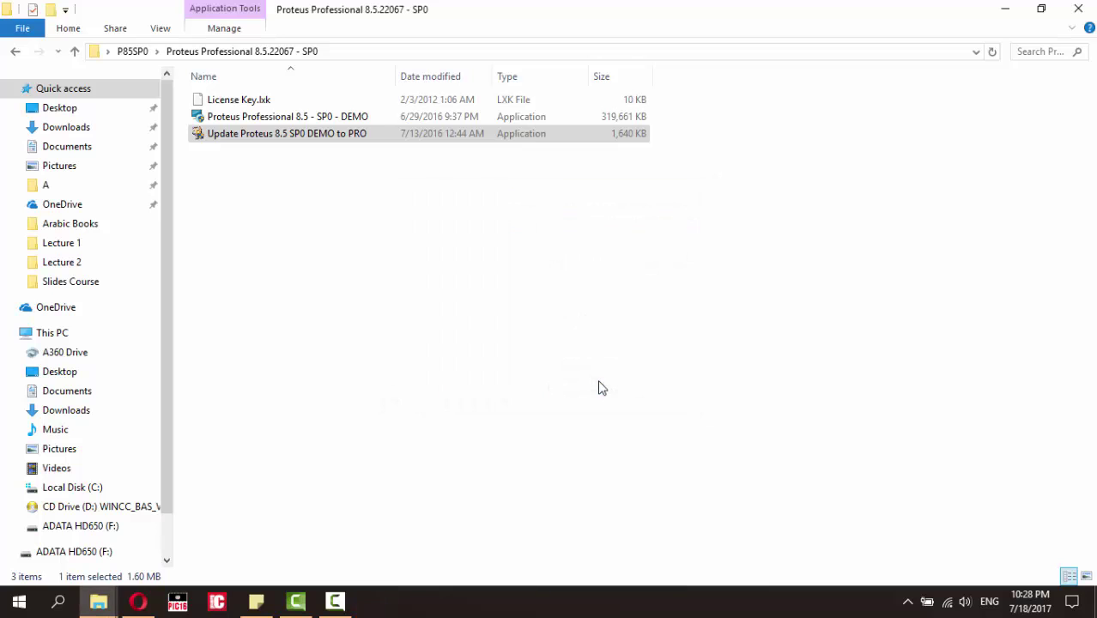
Step: Minimize the folder window, launch Proteus 8 Professional from the desktop, and open Schematic Capture
left_click(1006, 8)
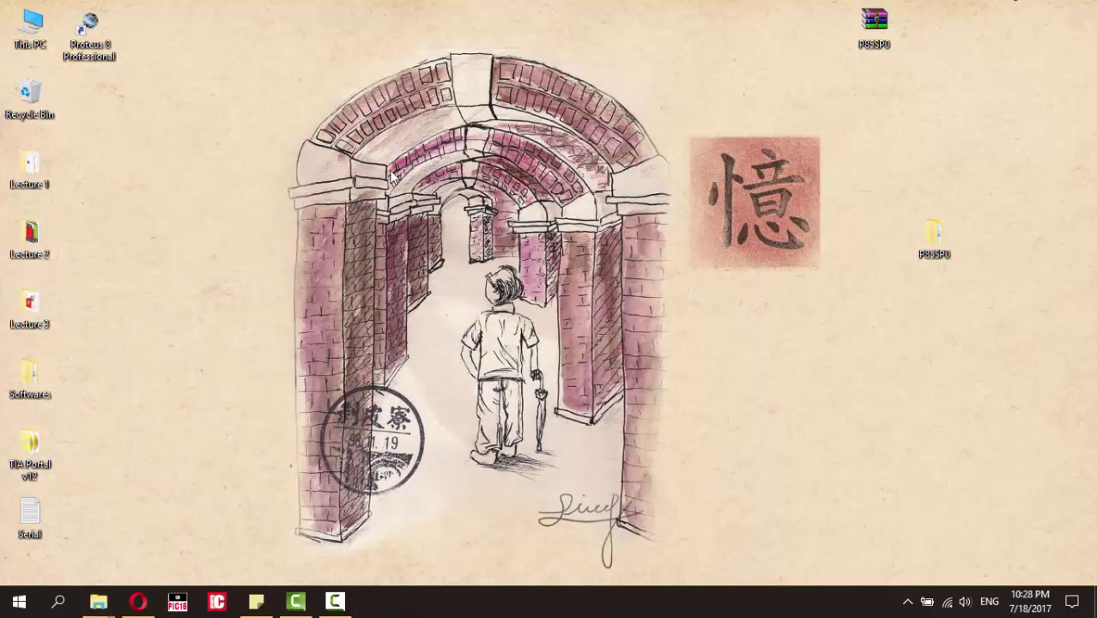
double_click(87, 31)
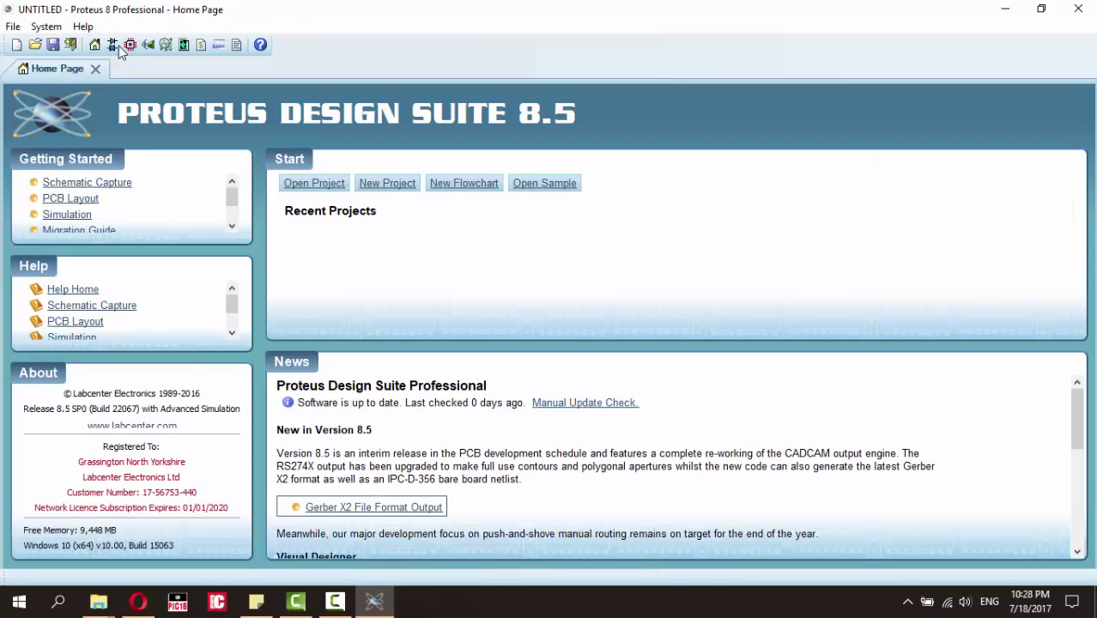
left_click(117, 49)
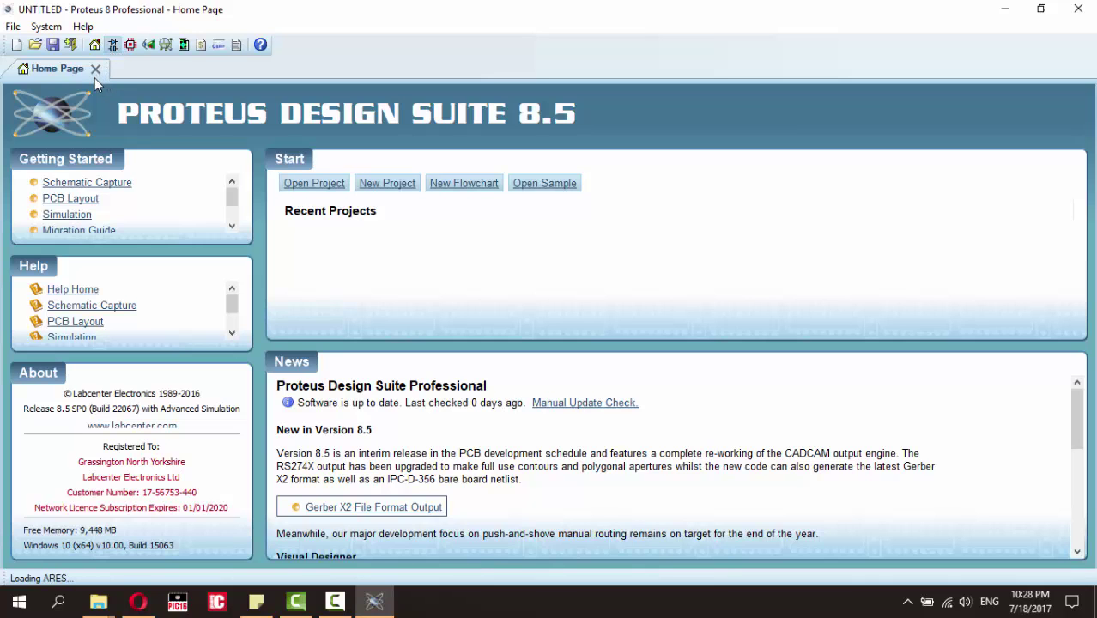
key("p")
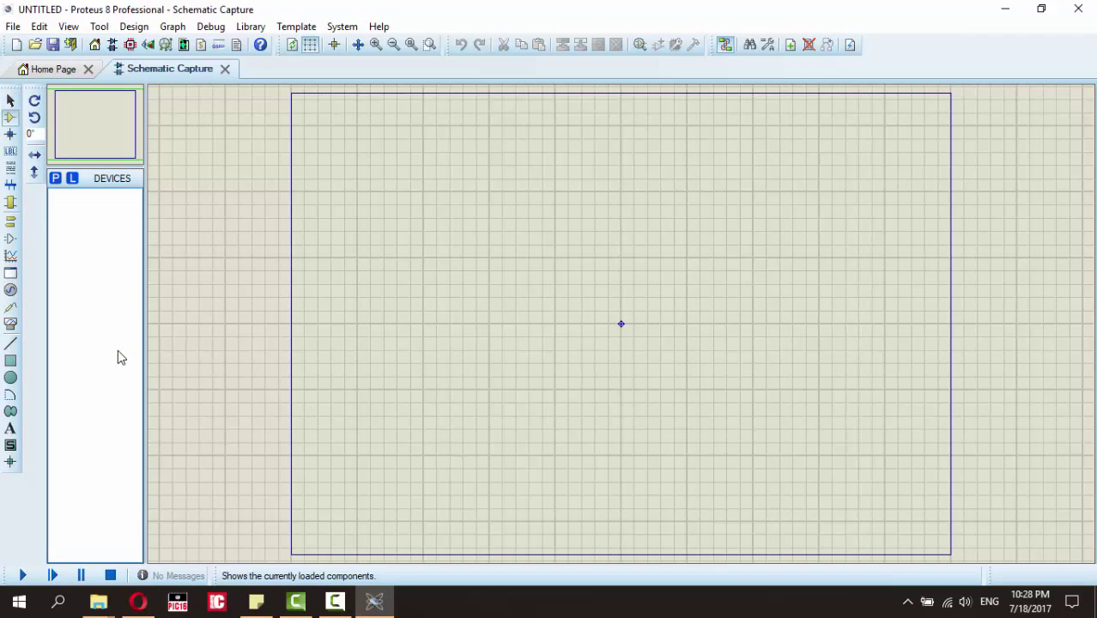
Step: Close Proteus 8 Professional with its empty schematic and return to the desktop
left_click(1070, 97)
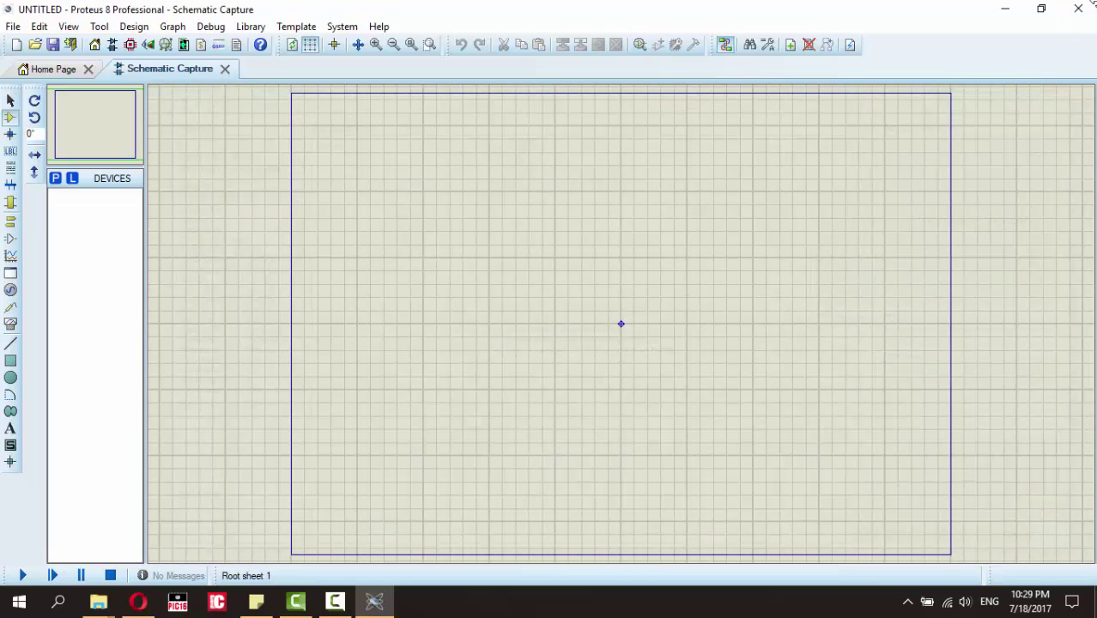
left_click(1078, 9)
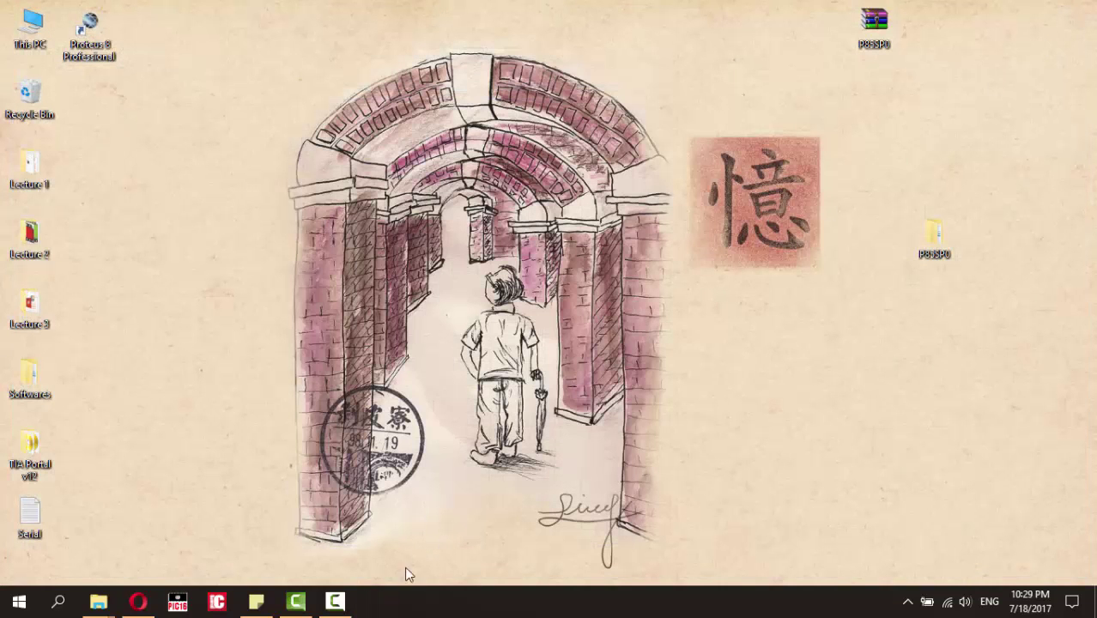
mouse_move(344, 604)
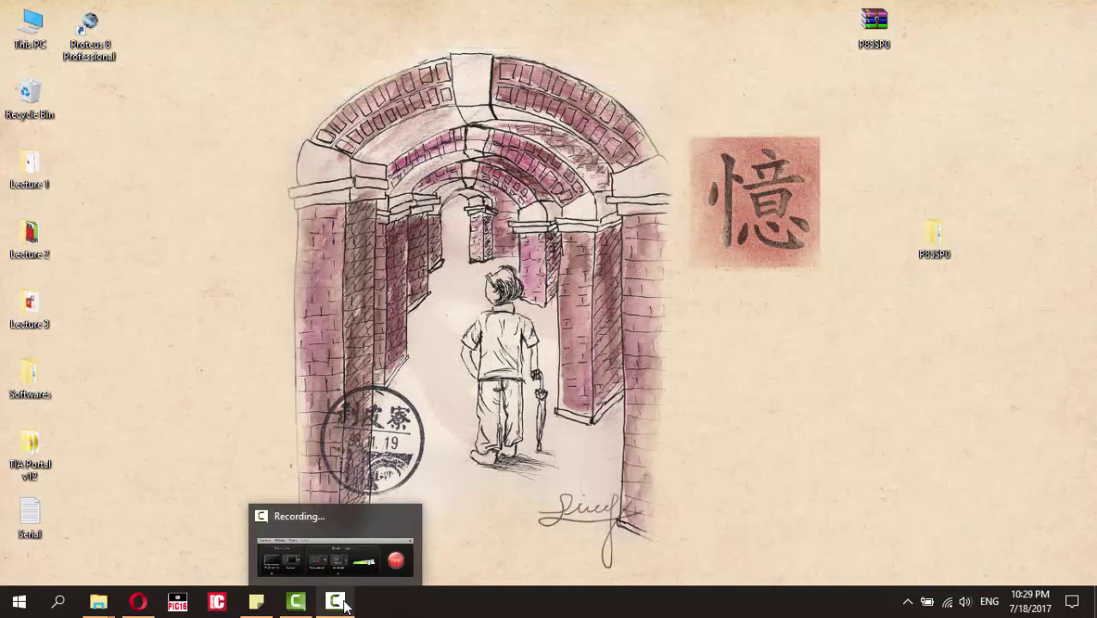